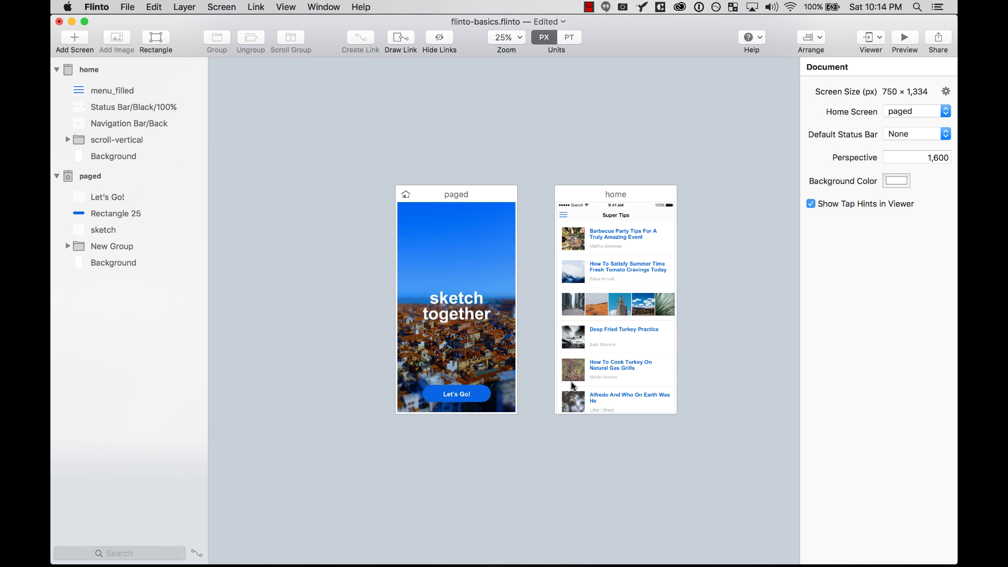
# Move the paged screen farther from the home screen so the image group's overflowing pictures have room between them
pyautogui.press('super+equal')
pyautogui.press('super+minus')
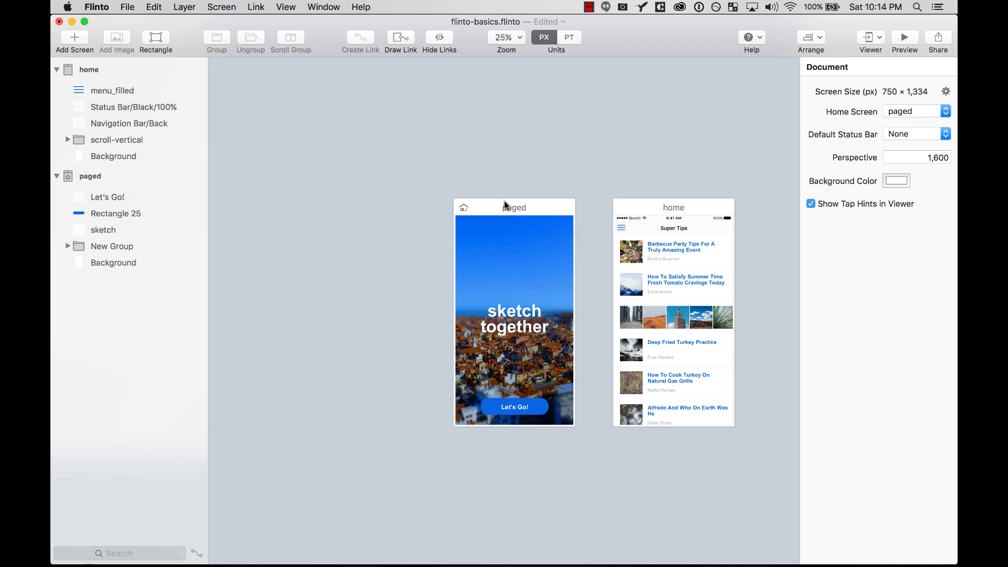
pyautogui.moveTo(505, 205); pyautogui.dragTo(355, 206)
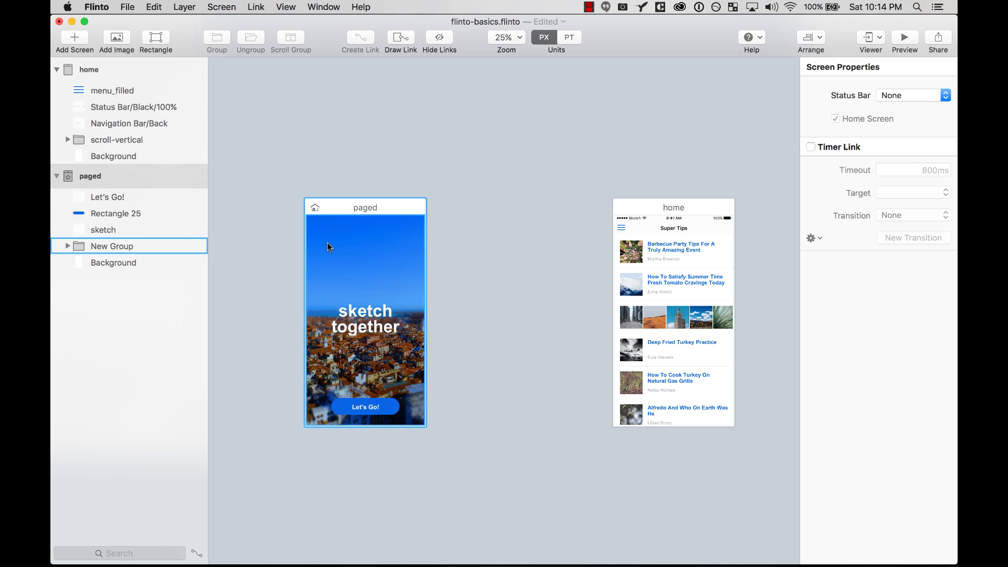
pyautogui.moveTo(286, 180); pyautogui.dragTo(517, 498)
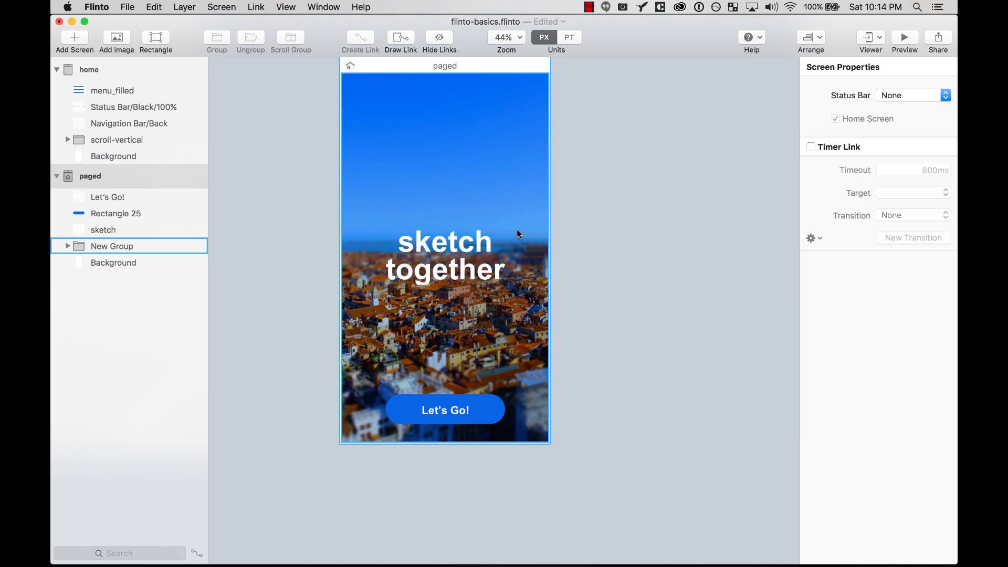
pyautogui.click(456, 229)
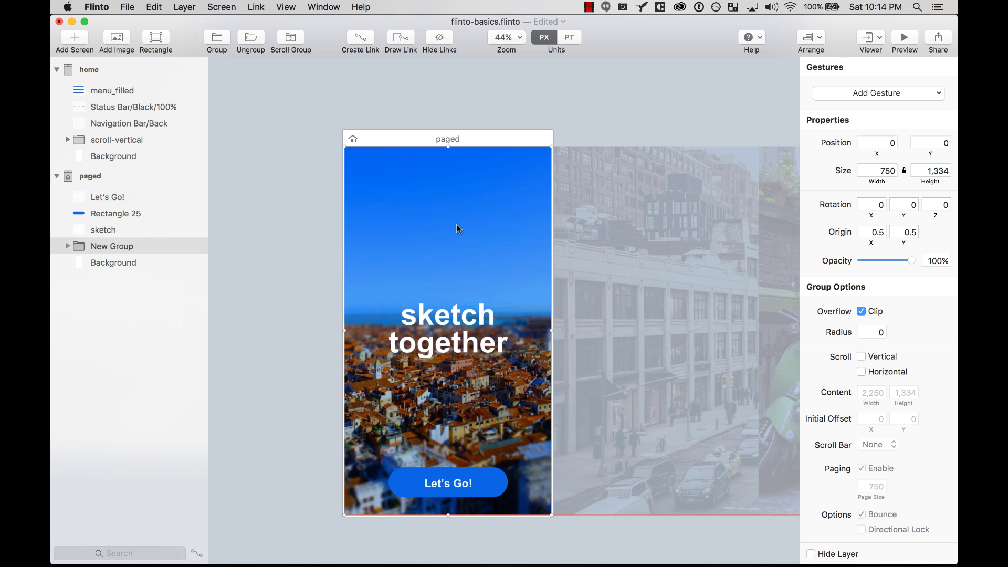
pyautogui.hscroll(5, 456, 229)
pyautogui.press('super+minus')
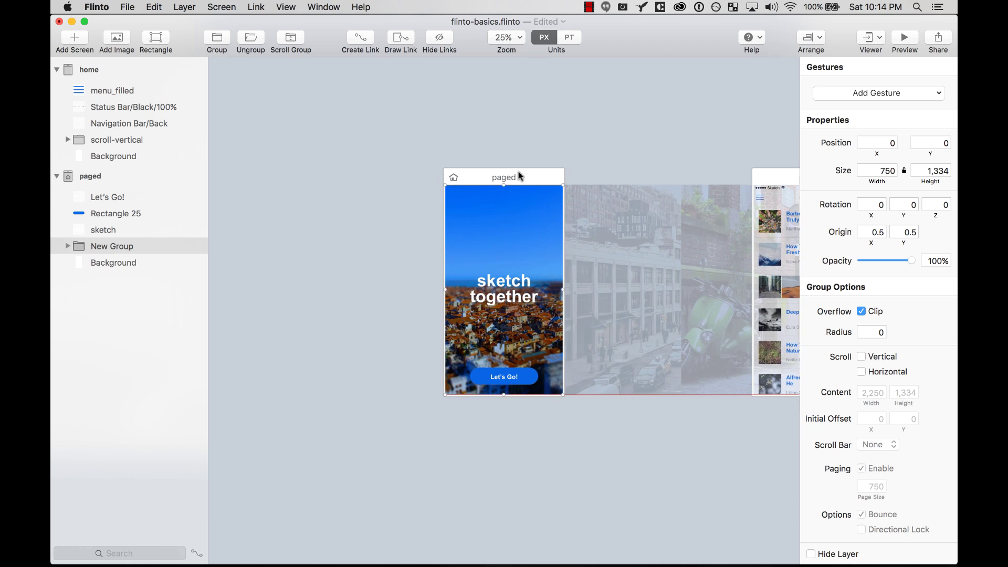
pyautogui.moveTo(518, 173); pyautogui.dragTo(483, 179)
# Enable horizontal scrolling with paging for the New Group image group on the paged screen
pyautogui.click(500, 232)
pyautogui.hscroll(5, 500, 231)
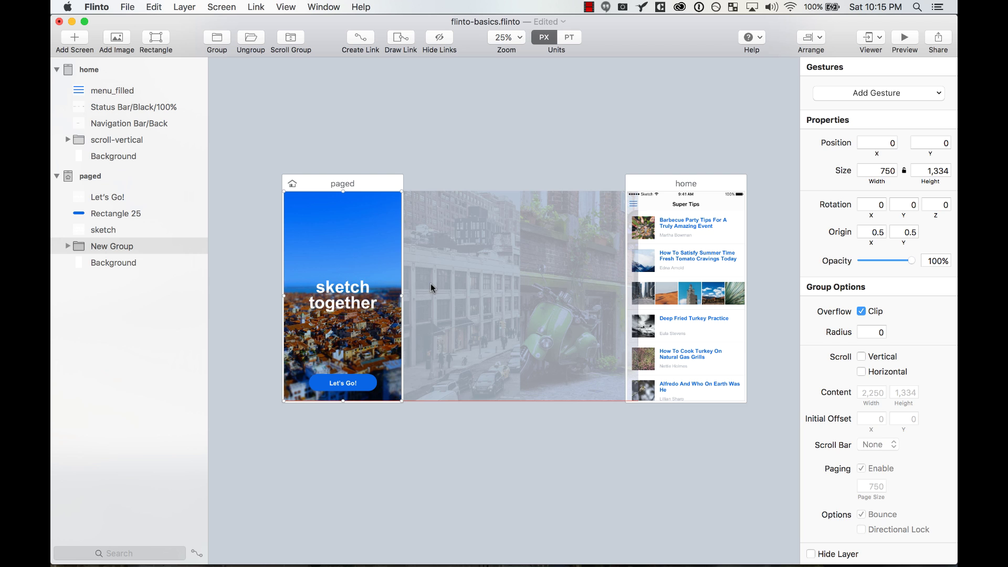
pyautogui.click(418, 140)
pyautogui.click(354, 241)
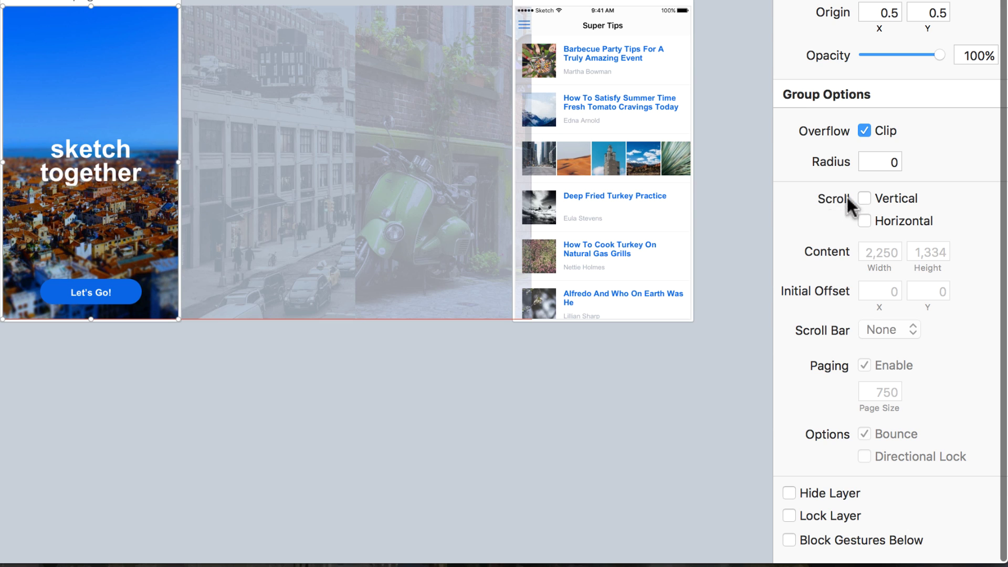
pyautogui.click(867, 218)
pyautogui.scroll(-1, 830, 308)
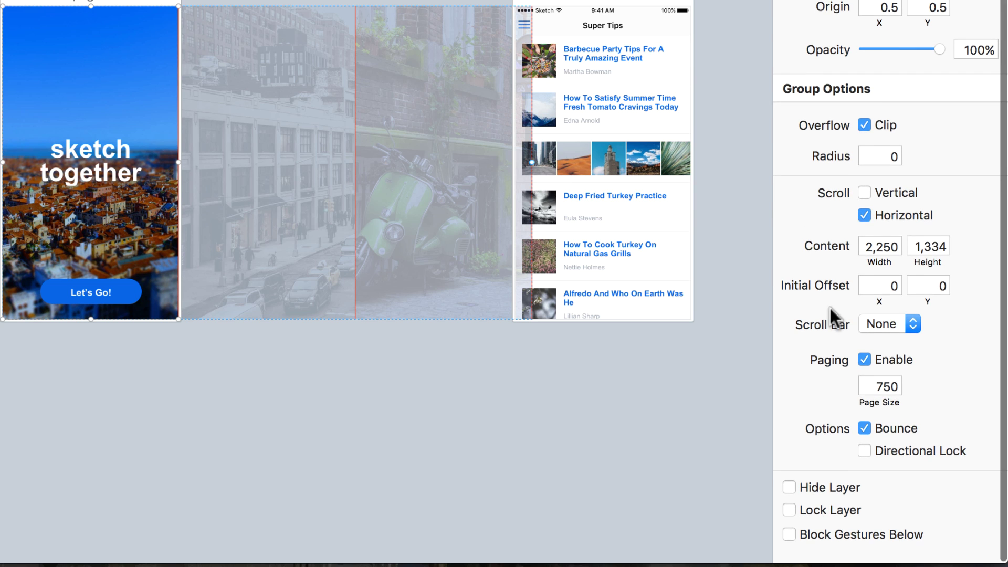
pyautogui.click(866, 365)
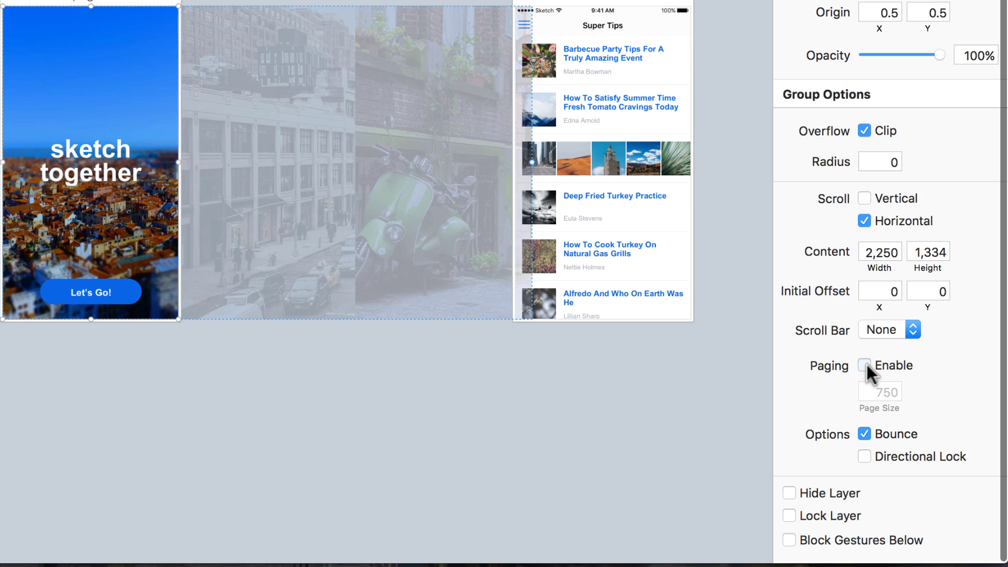
pyautogui.click(866, 365)
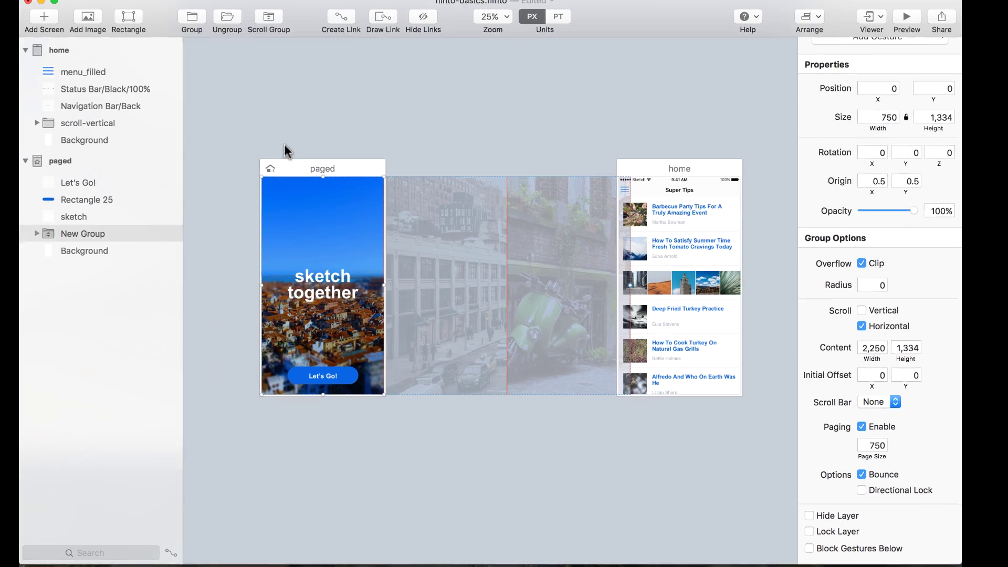
pyautogui.click(286, 151)
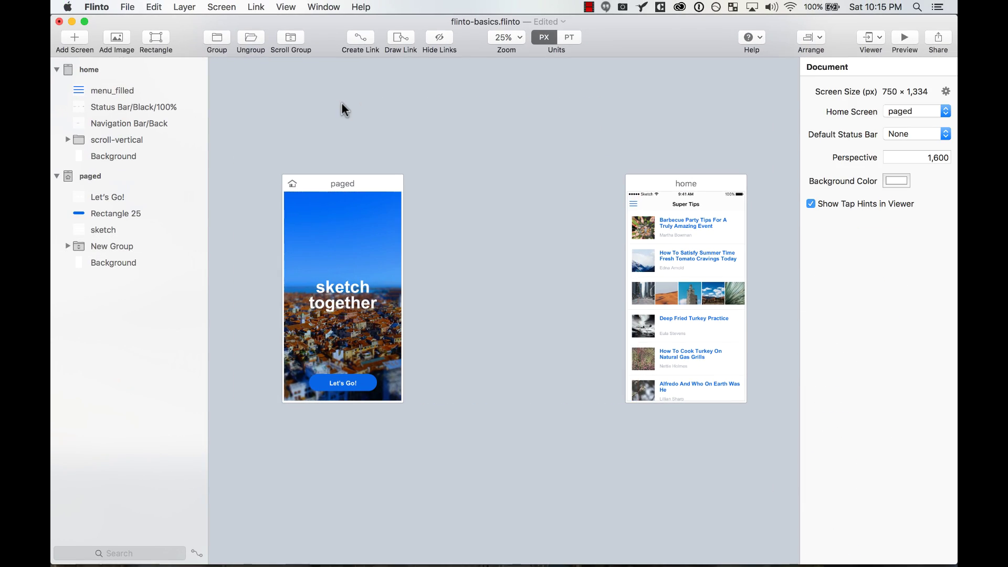
# Preview the prototype and swipe through the paged background images in both directions, then close the preview
pyautogui.click(906, 20)
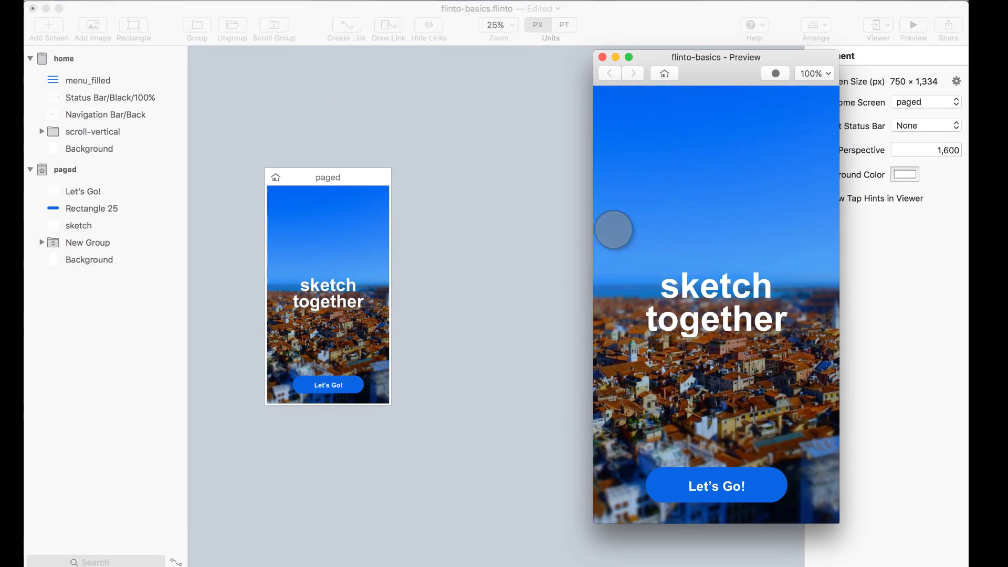
pyautogui.moveTo(772, 229); pyautogui.dragTo(604, 225)
pyautogui.moveTo(767, 173); pyautogui.dragTo(622, 185)
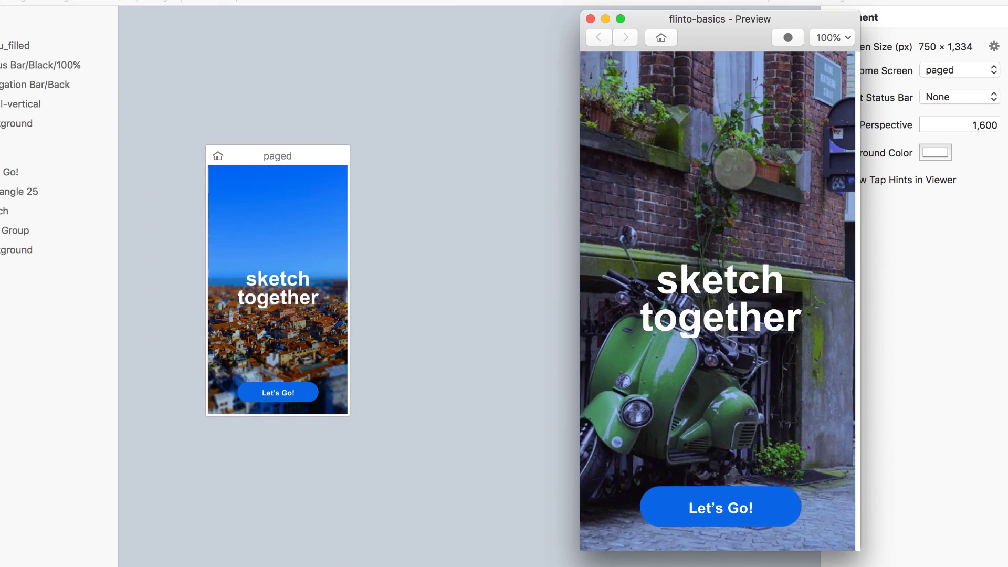
pyautogui.moveTo(735, 168); pyautogui.dragTo(768, 170)
pyautogui.moveTo(662, 194); pyautogui.dragTo(864, 205)
pyautogui.moveTo(691, 210)
pyautogui.mouseDown()
pyautogui.moveTo(827, 206)
pyautogui.moveTo(737, 181)
pyautogui.moveTo(700, 198)
pyautogui.mouseUp()
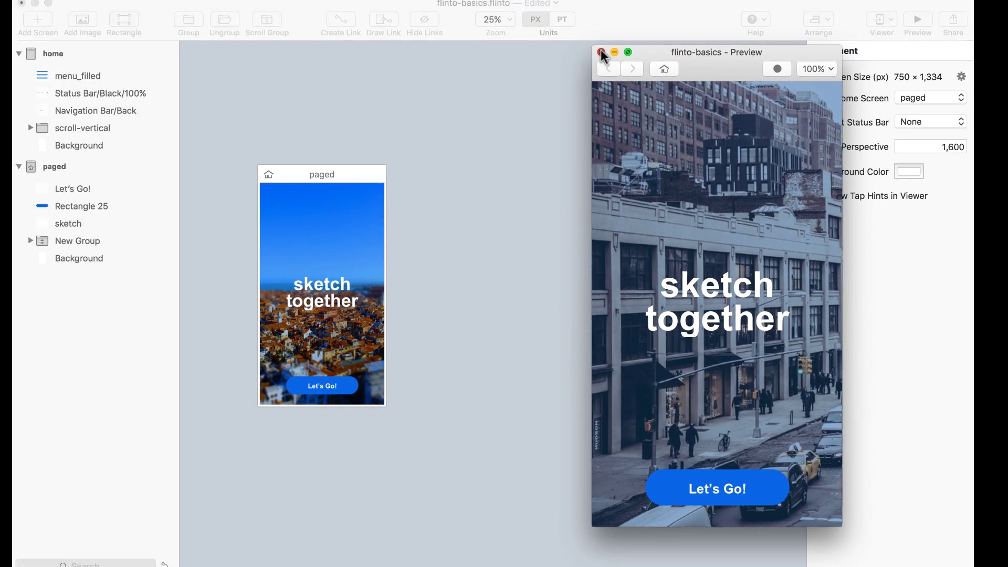
pyautogui.click(590, 18)
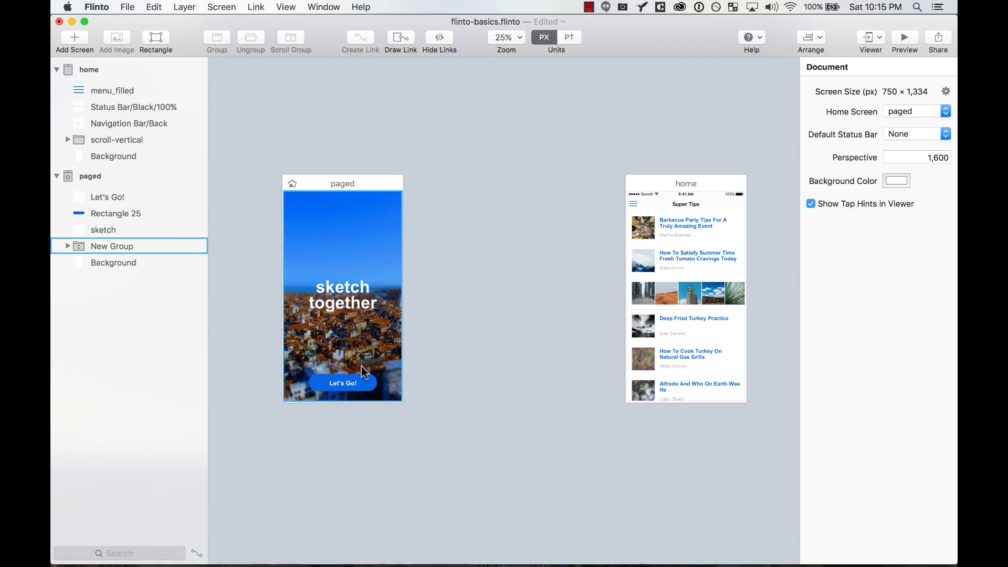
# Link the blue Let's Go! button to the home screen with a Tap gesture and the Fade In transition
pyautogui.click(360, 382)
pyautogui.click(368, 42)
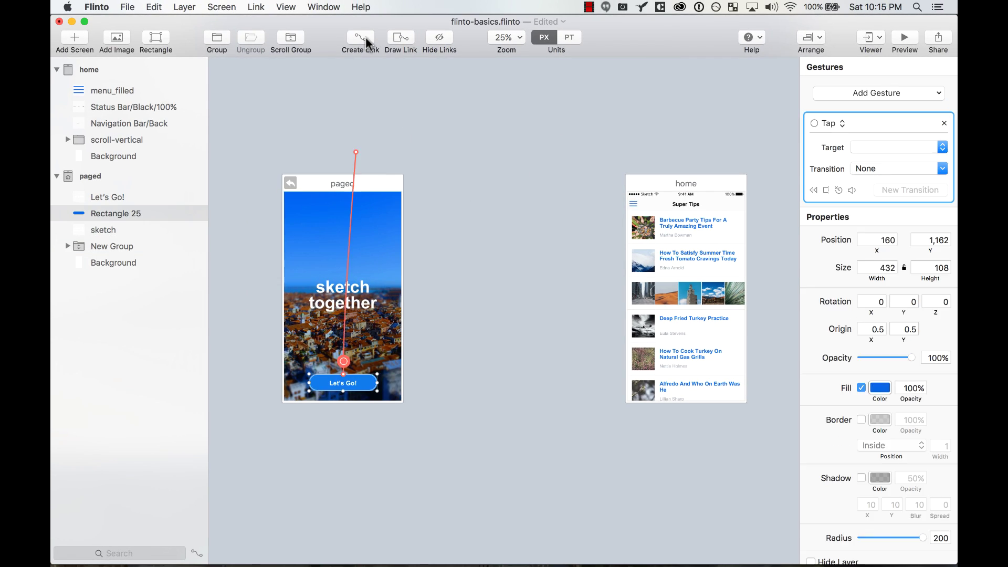
pyautogui.click(702, 260)
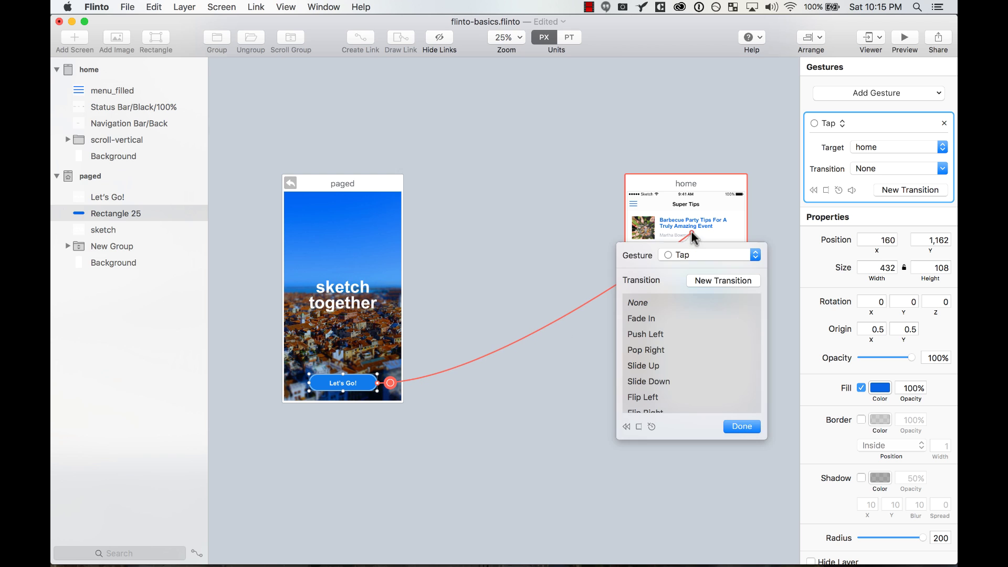
pyautogui.click(666, 319)
pyautogui.click(742, 426)
pyautogui.click(563, 156)
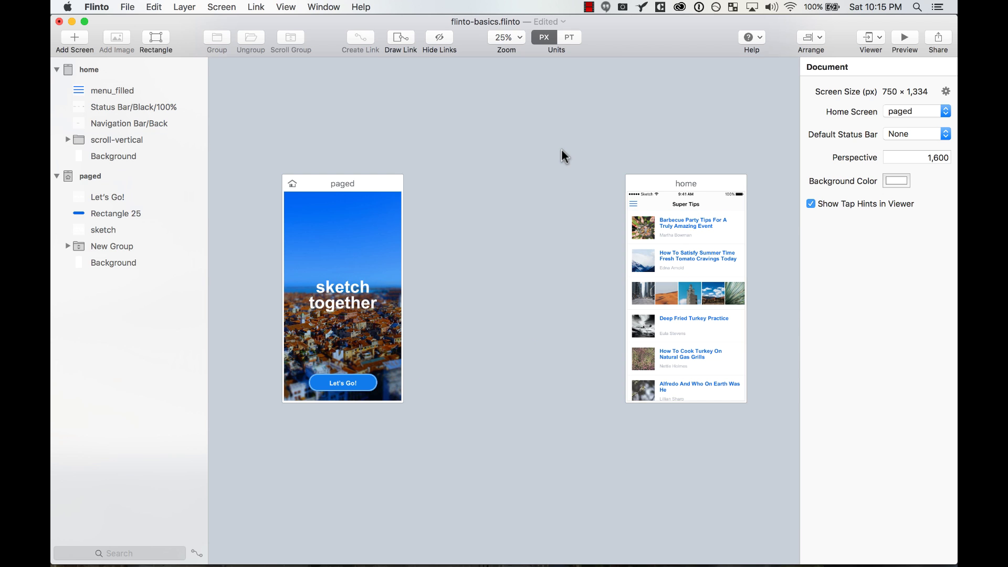
# Enable vertical scrolling for the scroll-vertical group on the home screen
pyautogui.hscroll(5, 546, 155)
pyautogui.moveTo(450, 116); pyautogui.dragTo(674, 483)
pyautogui.click(508, 134)
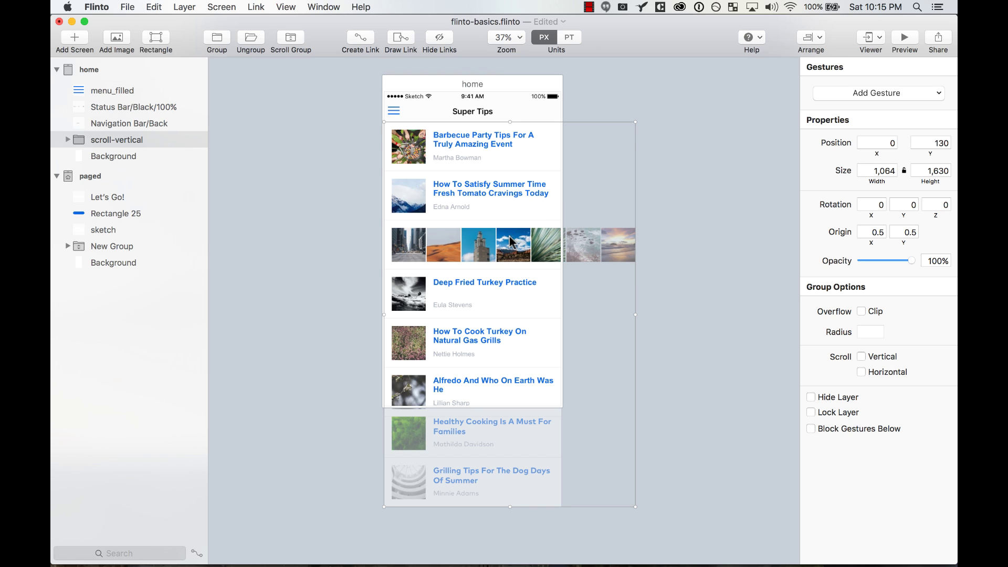
pyautogui.click(314, 195)
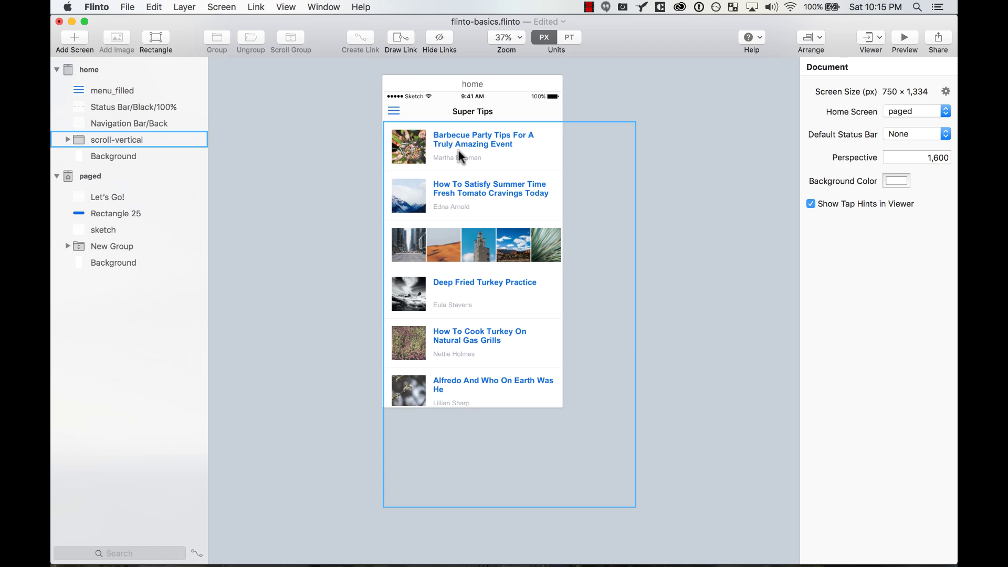
pyautogui.click(473, 168)
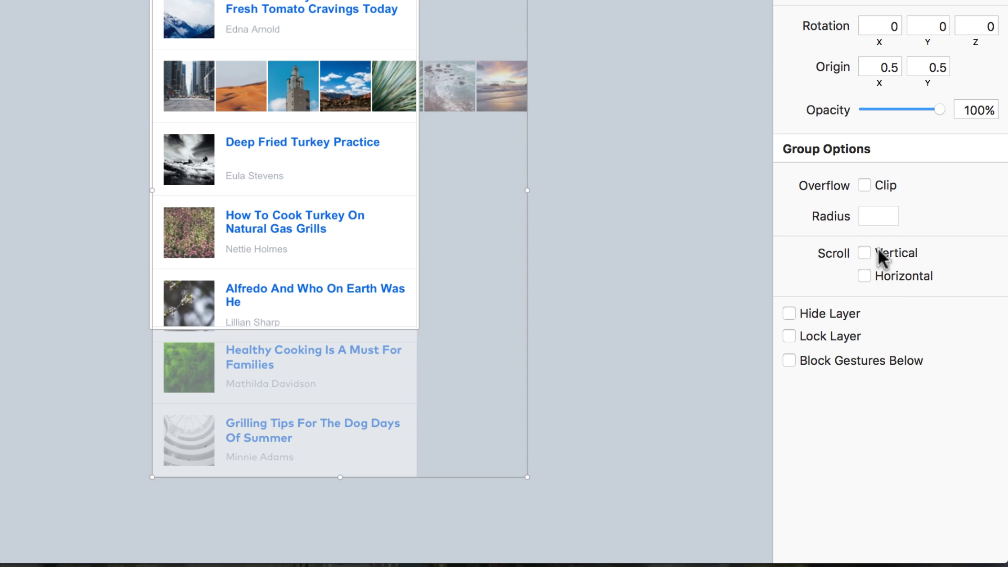
pyautogui.click(864, 253)
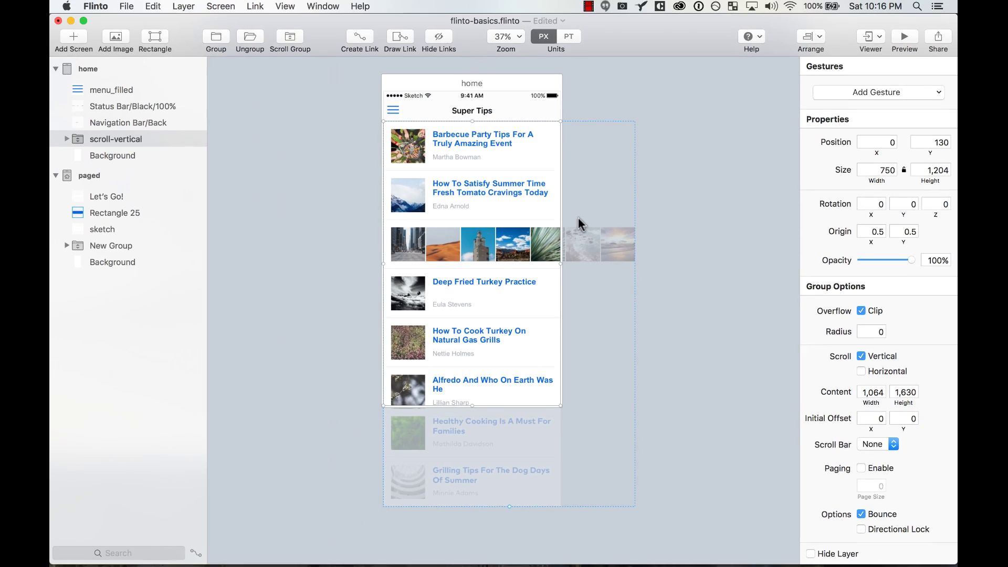
# Preview the prototype, follow the Let's Go! link to the home screen, test the article list's vertical scrolling and close the preview
pyautogui.click(905, 38)
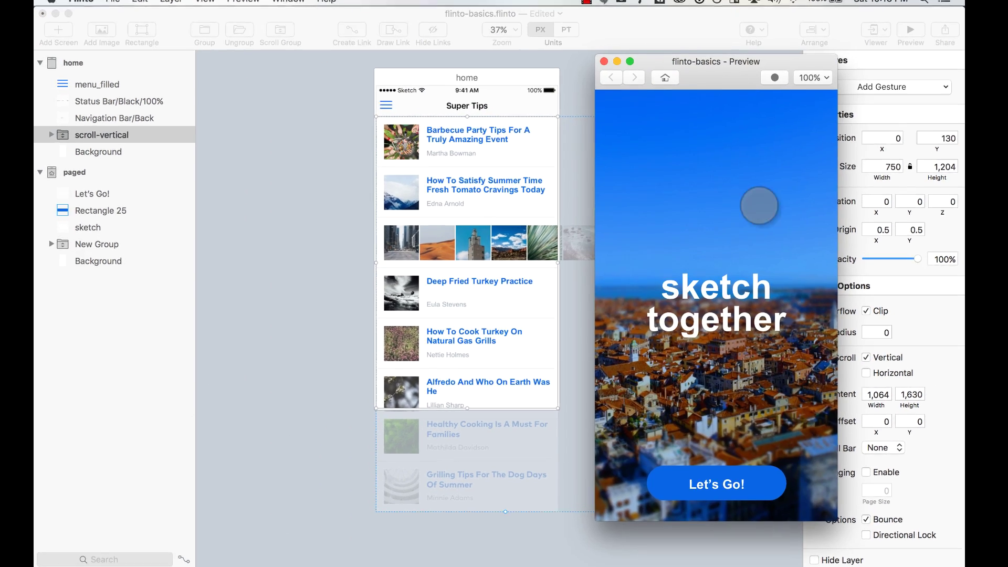
pyautogui.moveTo(758, 203); pyautogui.dragTo(633, 235)
pyautogui.click(734, 479)
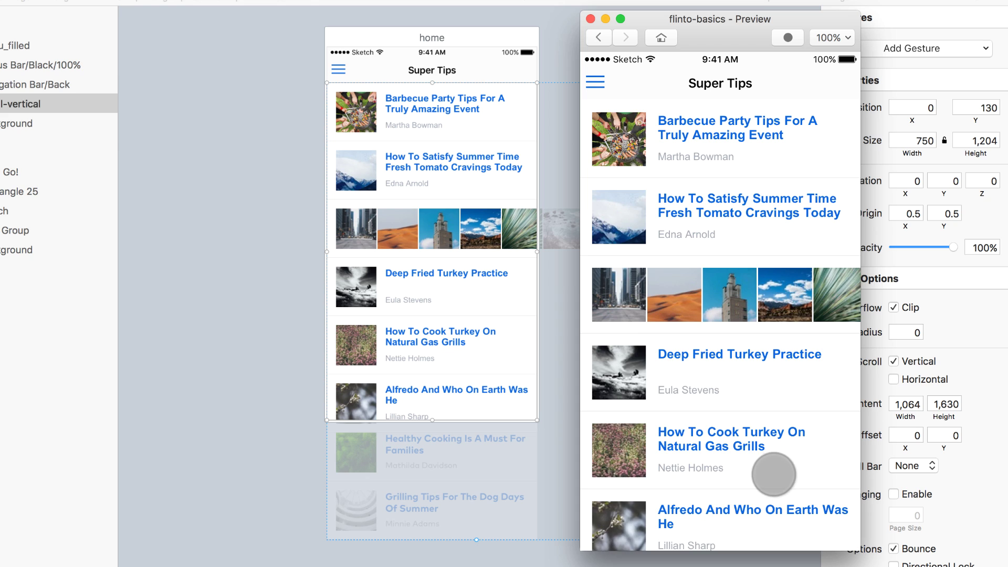
pyautogui.moveTo(772, 472)
pyautogui.mouseDown()
pyautogui.moveTo(781, 297)
pyautogui.moveTo(774, 513)
pyautogui.moveTo(765, 308)
pyautogui.moveTo(765, 401)
pyautogui.moveTo(817, 440)
pyautogui.moveTo(776, 165)
pyautogui.moveTo(691, 441)
pyautogui.moveTo(742, 209)
pyautogui.moveTo(783, 479)
pyautogui.mouseUp()
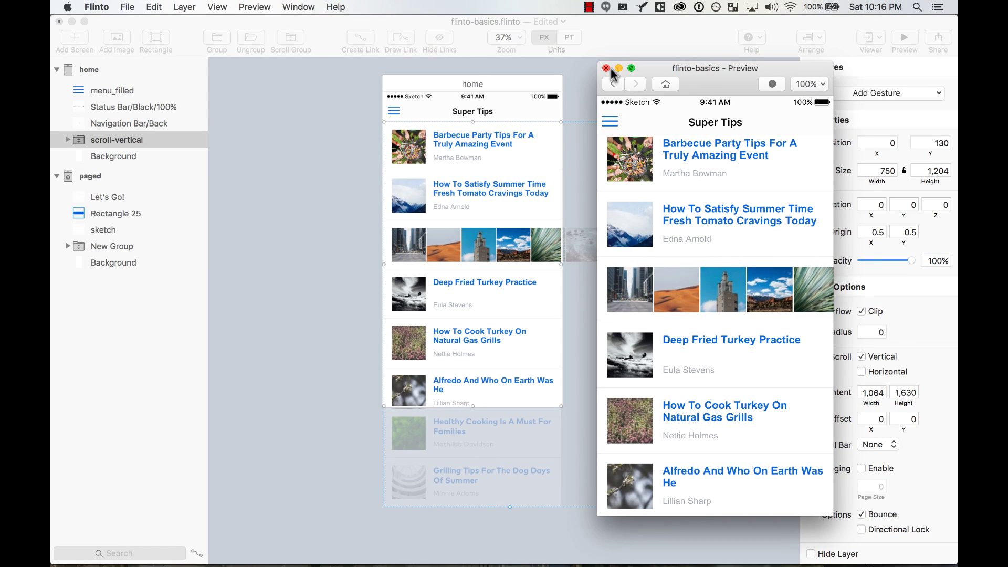
pyautogui.click(605, 68)
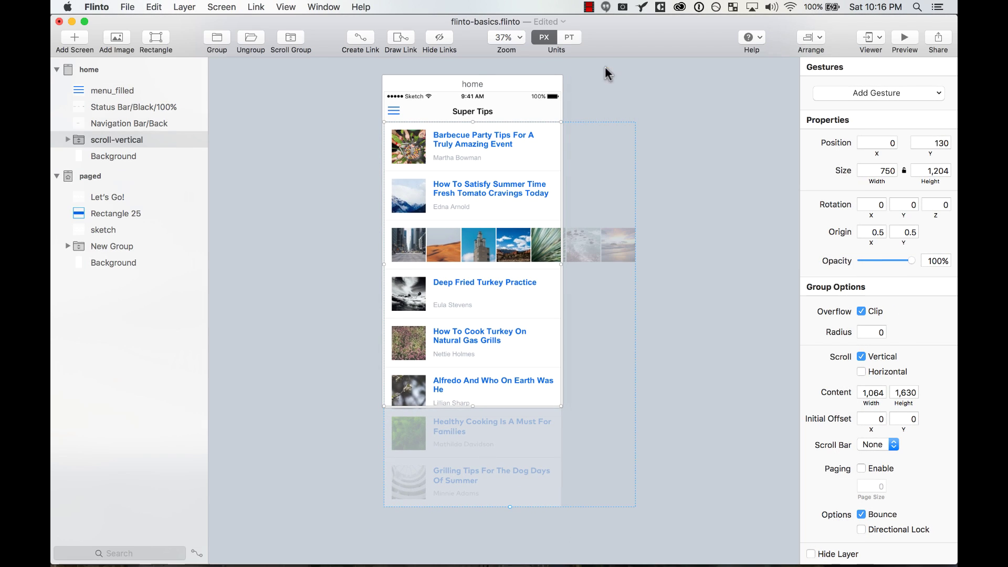
# Group the scroll-horizontal image strip as "horizontal-scroll" and enable horizontal scrolling for that group
pyautogui.doubleClick(493, 241)
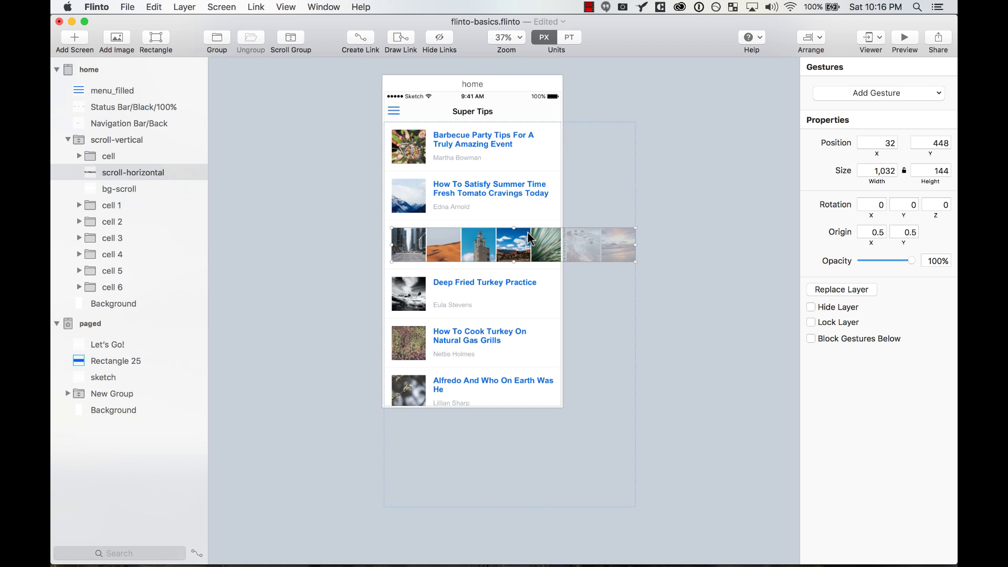
pyautogui.press('super+g')
pyautogui.doubleClick(122, 172)
pyautogui.write('horizontal-sc')
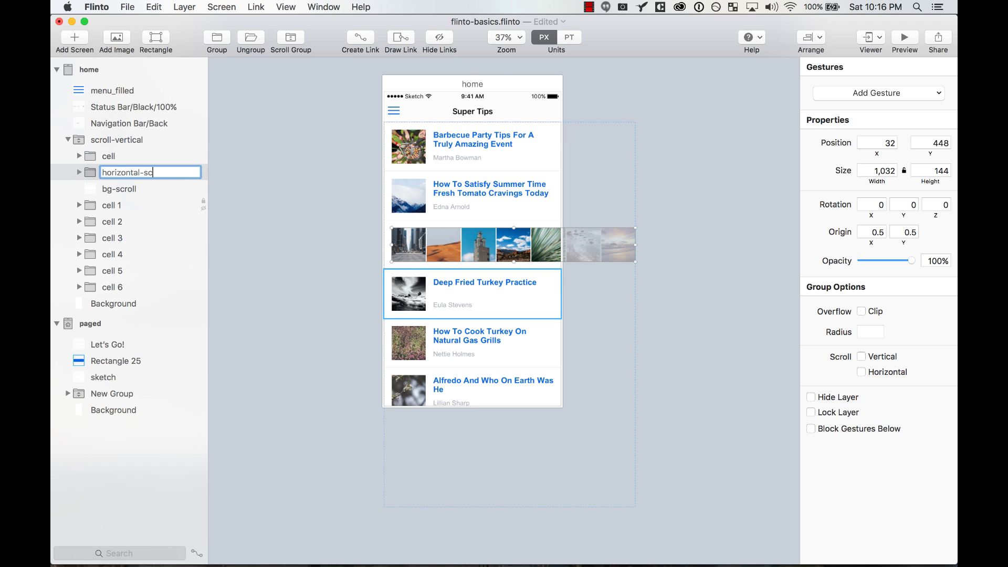
pyautogui.write('roll')
pyautogui.press('Return')
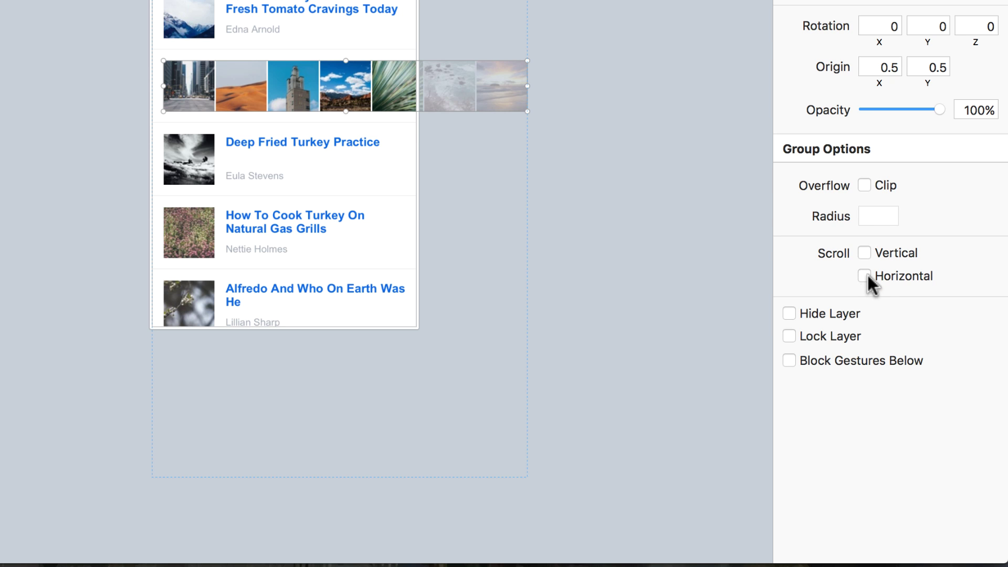
pyautogui.click(864, 275)
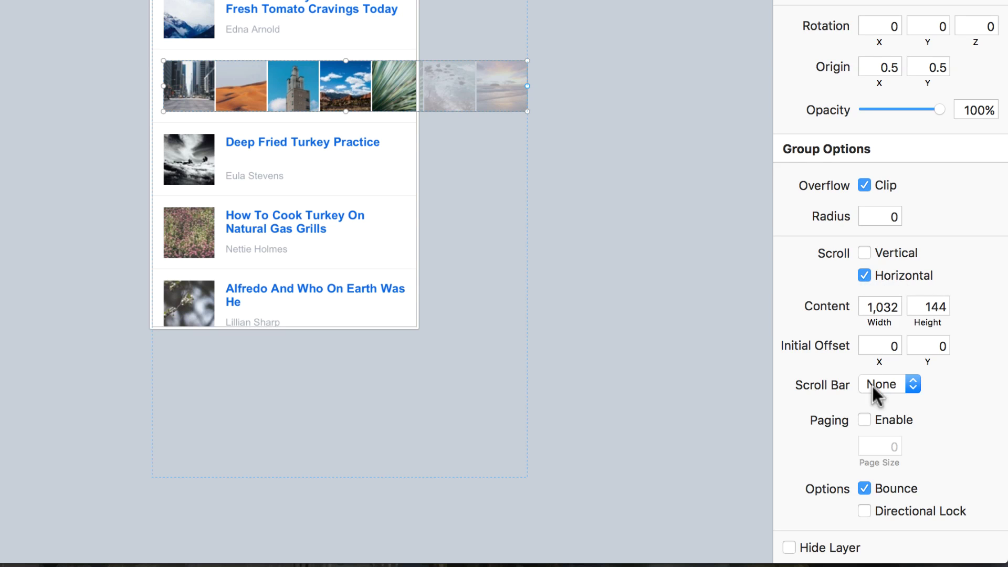
pyautogui.scroll(-3, 872, 385)
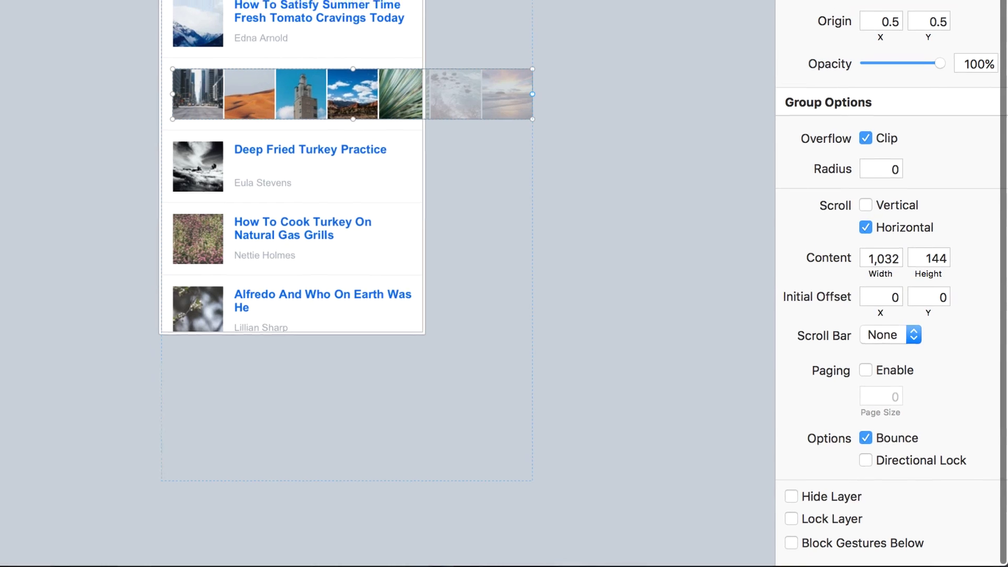
# Preview the prototype, open the home screen through Let's Go! and test swiping the image strip horizontally
pyautogui.press('super+p')
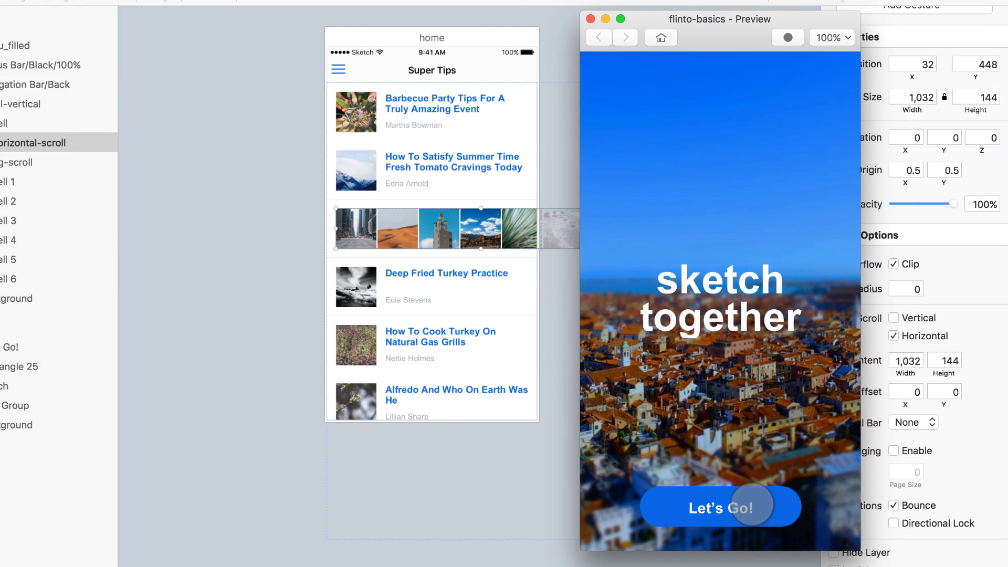
pyautogui.click(753, 506)
pyautogui.moveTo(803, 314)
pyautogui.mouseDown()
pyautogui.moveTo(644, 304)
pyautogui.moveTo(872, 308)
pyautogui.moveTo(668, 300)
pyautogui.moveTo(762, 288)
pyautogui.moveTo(612, 300)
pyautogui.mouseUp()
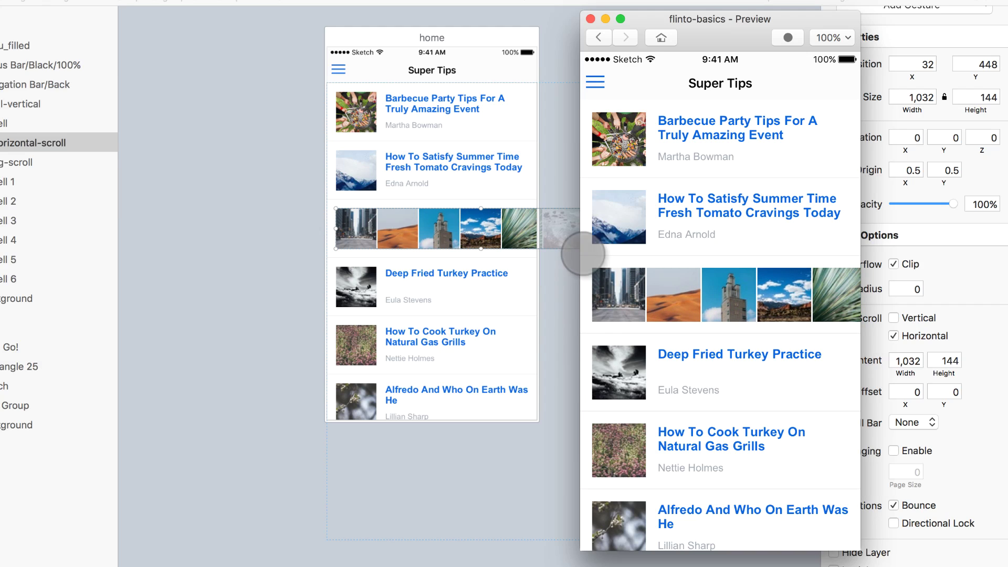
pyautogui.moveTo(763, 307); pyautogui.dragTo(592, 304)
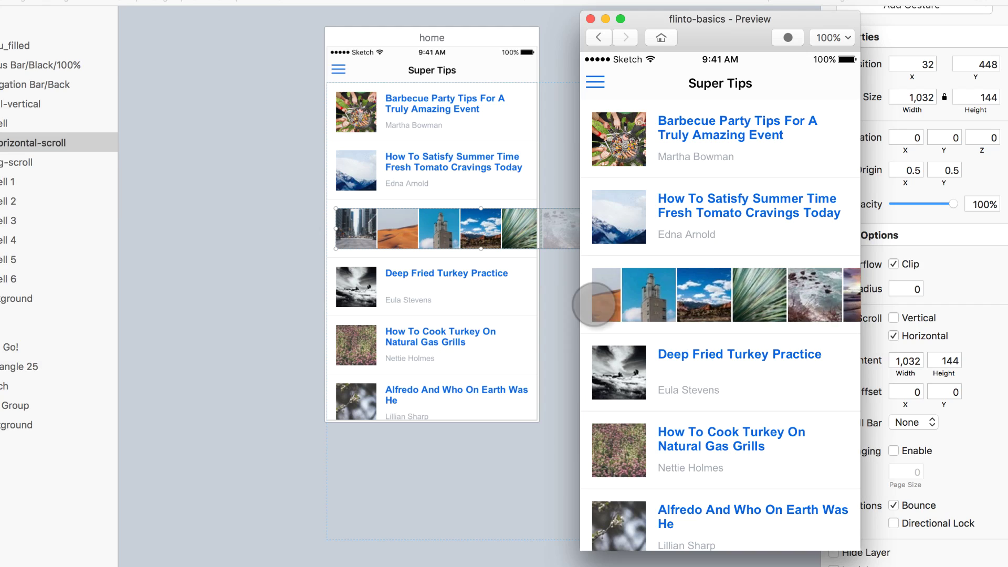
pyautogui.moveTo(763, 289); pyautogui.dragTo(598, 299)
pyautogui.moveTo(698, 278); pyautogui.dragTo(593, 284)
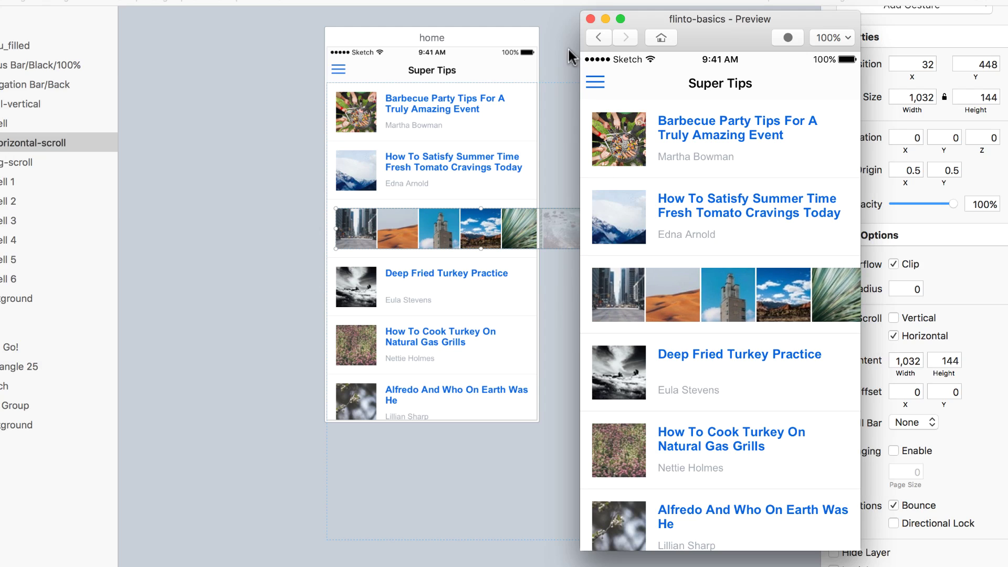
# Close the preview and resize the horizontal-scroll group to span the home screen's full width, at X 0 with a width of 750
pyautogui.click(591, 19)
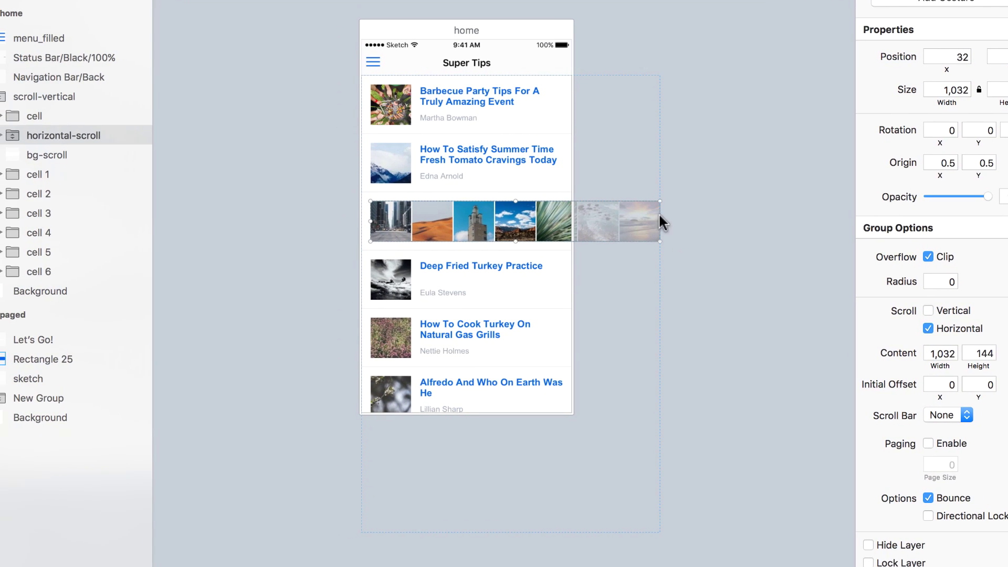
pyautogui.press('super+=')
pyautogui.hscroll(-3, 604, 215)
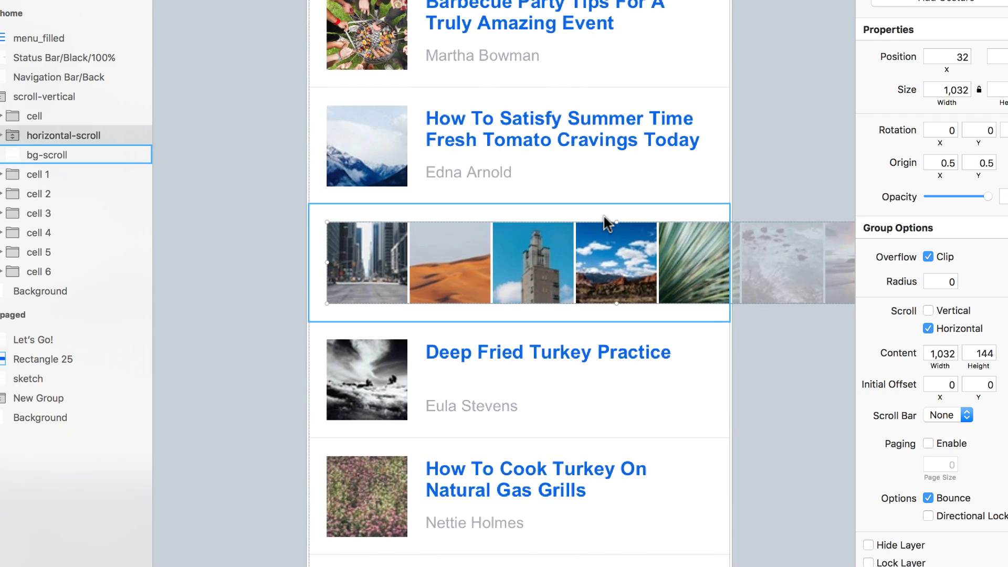
pyautogui.moveTo(330, 263); pyautogui.dragTo(310, 263)
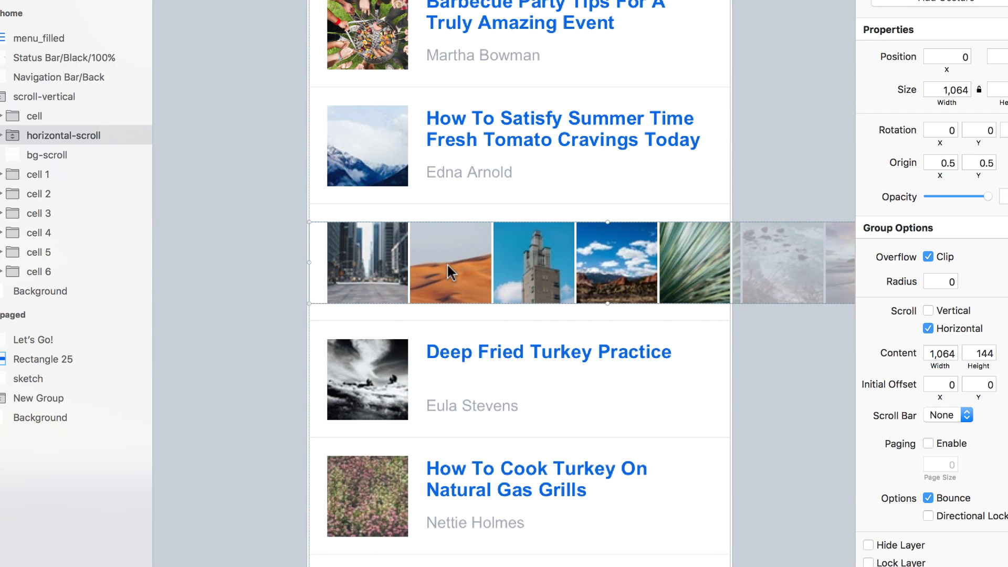
pyautogui.hscroll(6, 309, 263)
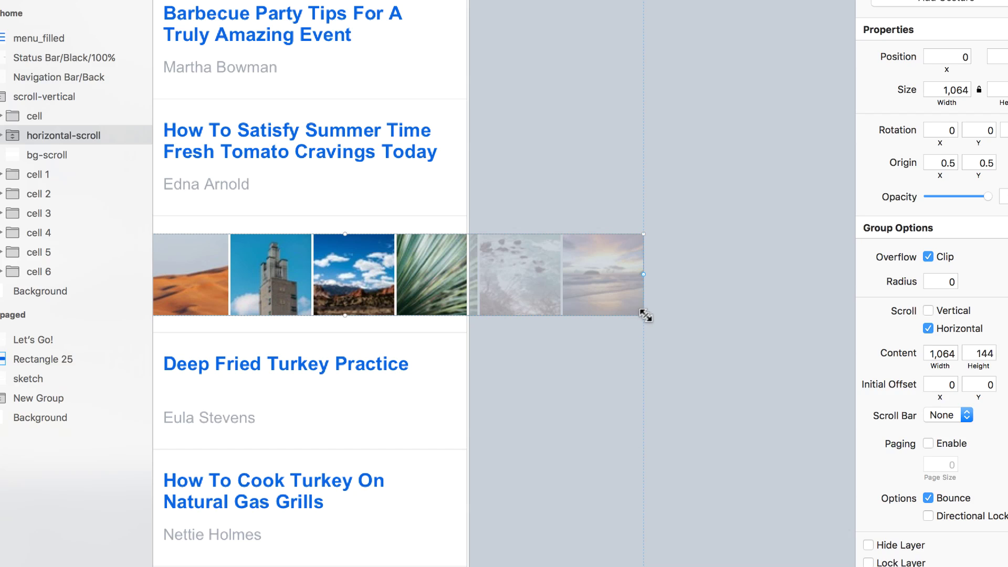
pyautogui.moveTo(643, 316); pyautogui.dragTo(463, 313)
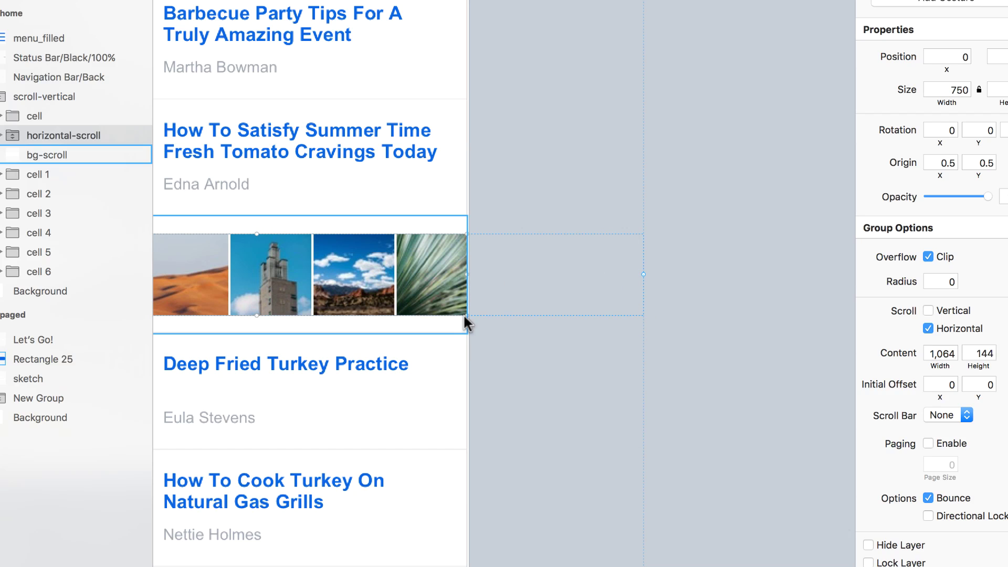
# Preview the prototype, open the home screen through Let's Go!, test swiping the full-width image strip both ways and close the preview
pyautogui.press('super+minus')
pyautogui.press('super+minus')
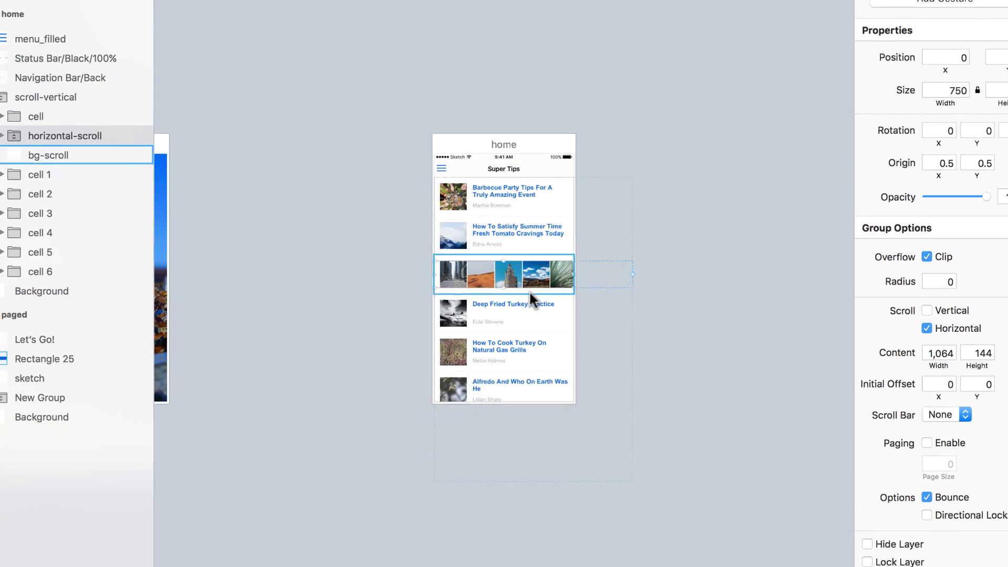
pyautogui.press('super+p')
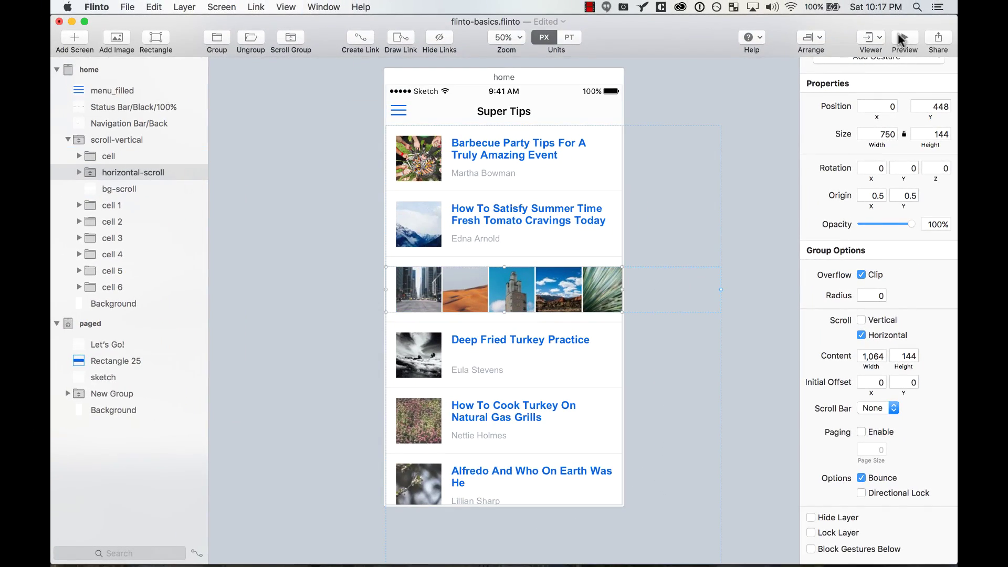
pyautogui.click(905, 38)
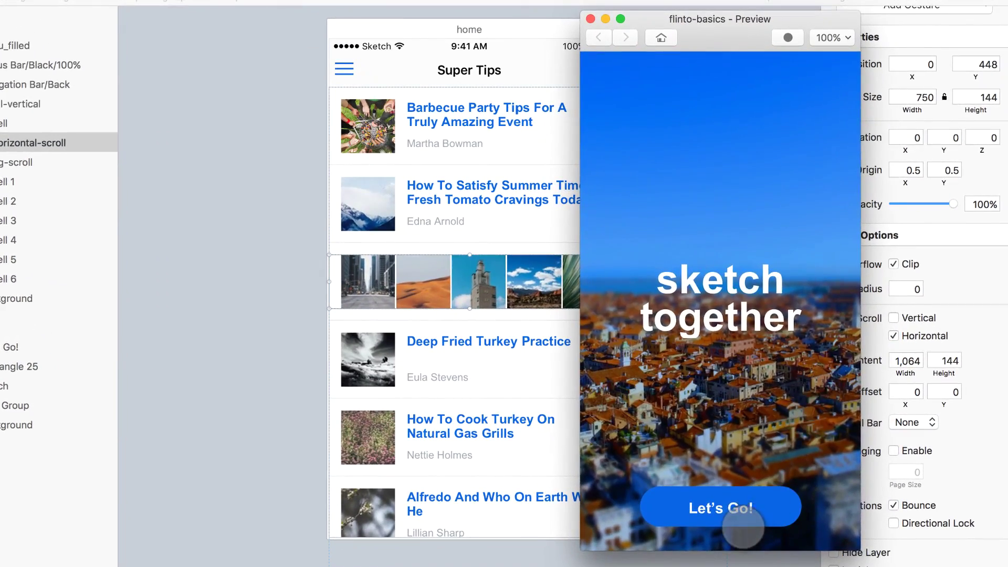
pyautogui.click(739, 509)
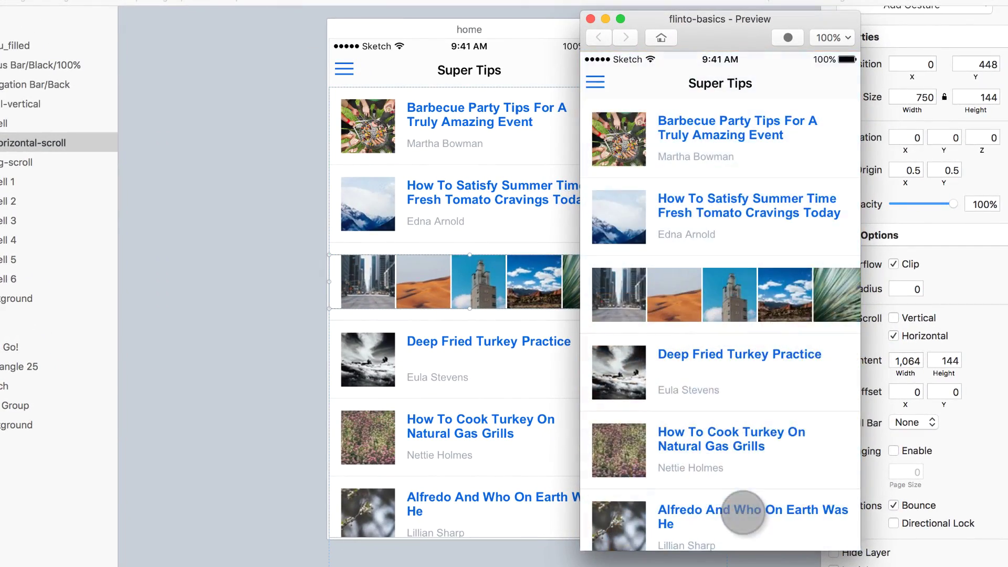
pyautogui.moveTo(807, 310); pyautogui.dragTo(785, 307)
pyautogui.moveTo(721, 280); pyautogui.dragTo(569, 288)
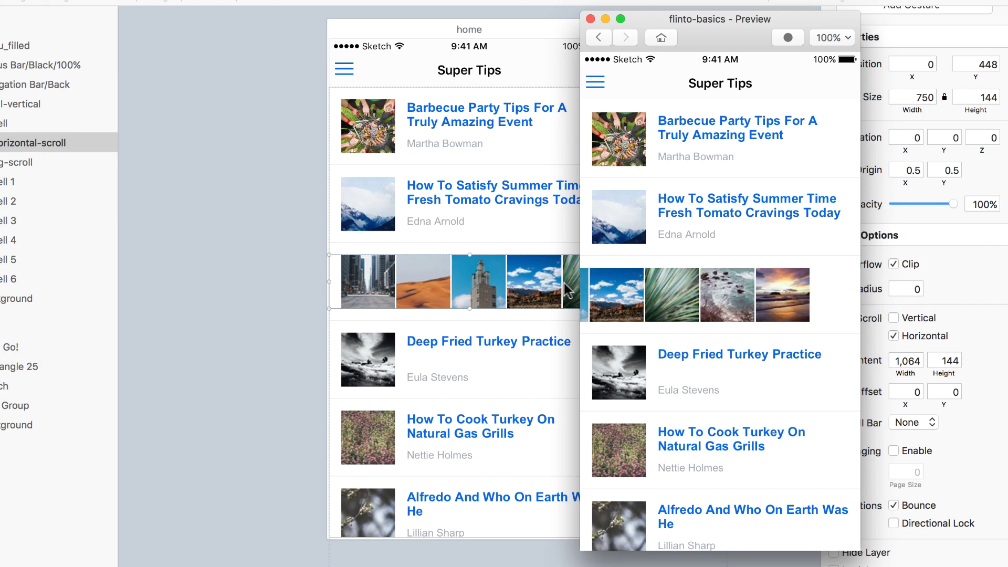
pyautogui.moveTo(645, 282); pyautogui.dragTo(697, 281)
pyautogui.click(591, 19)
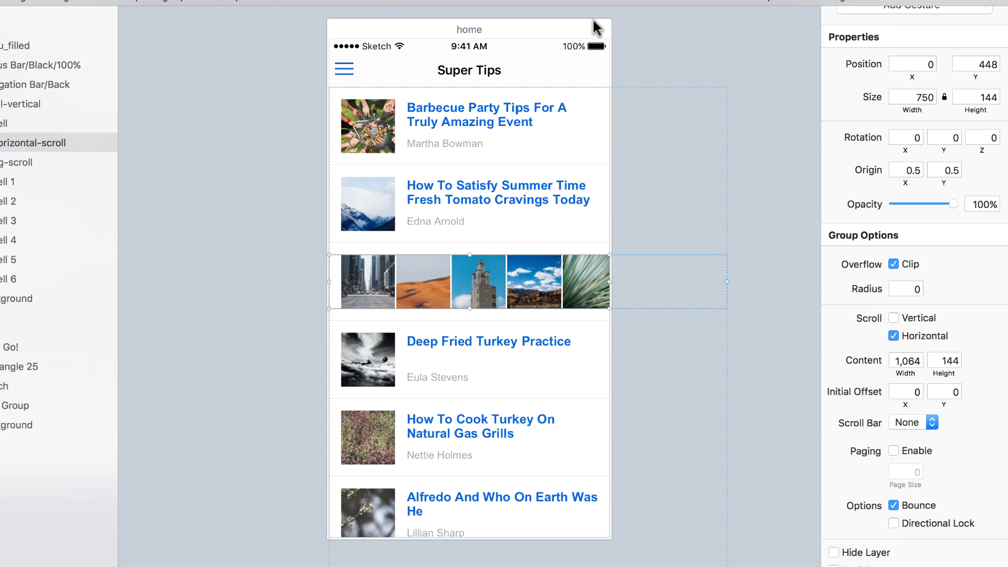
# Move the paged screen across the canvas so it sits directly beside the home screen
pyautogui.click(391, 116)
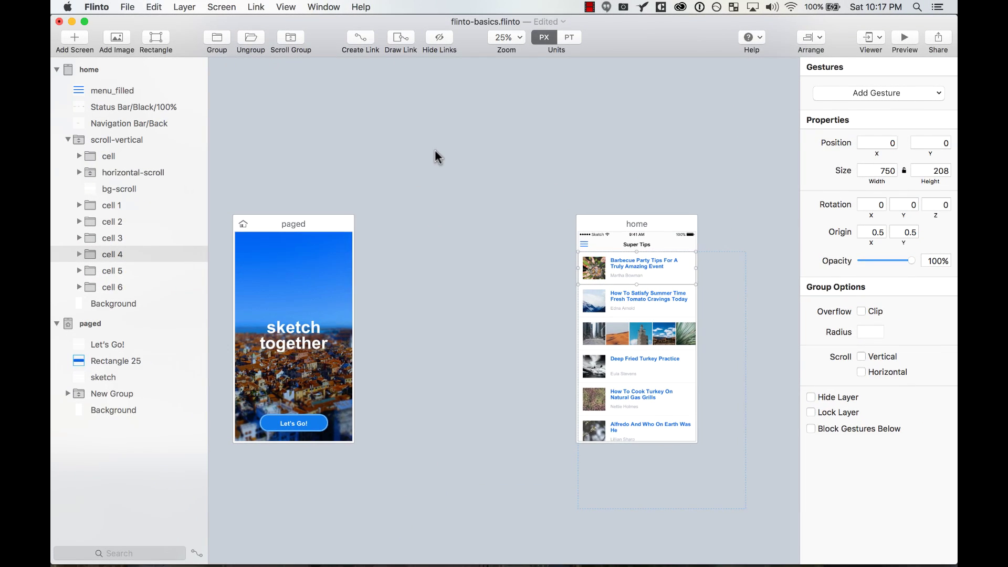
pyautogui.click(282, 223)
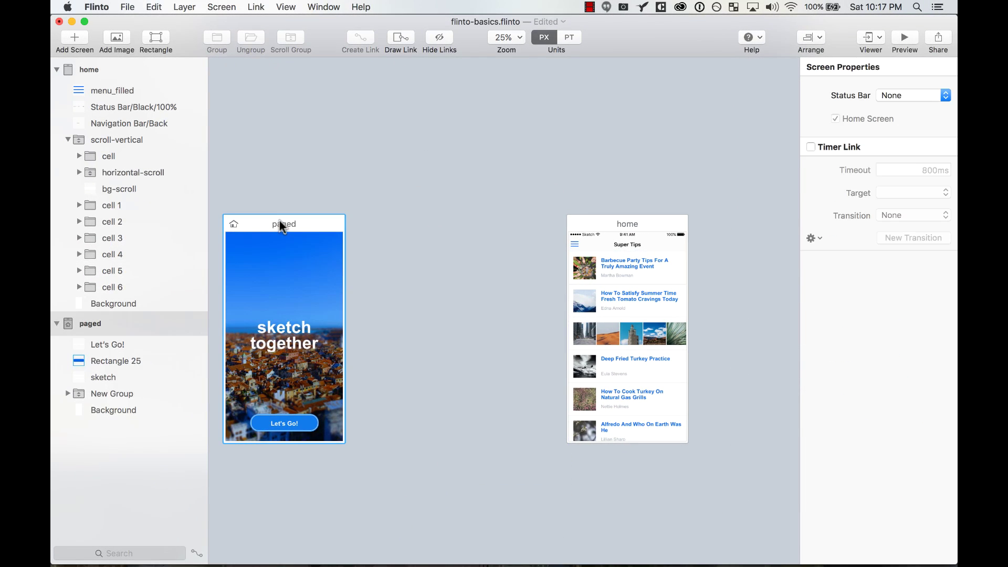
pyautogui.moveTo(306, 225); pyautogui.dragTo(513, 225)
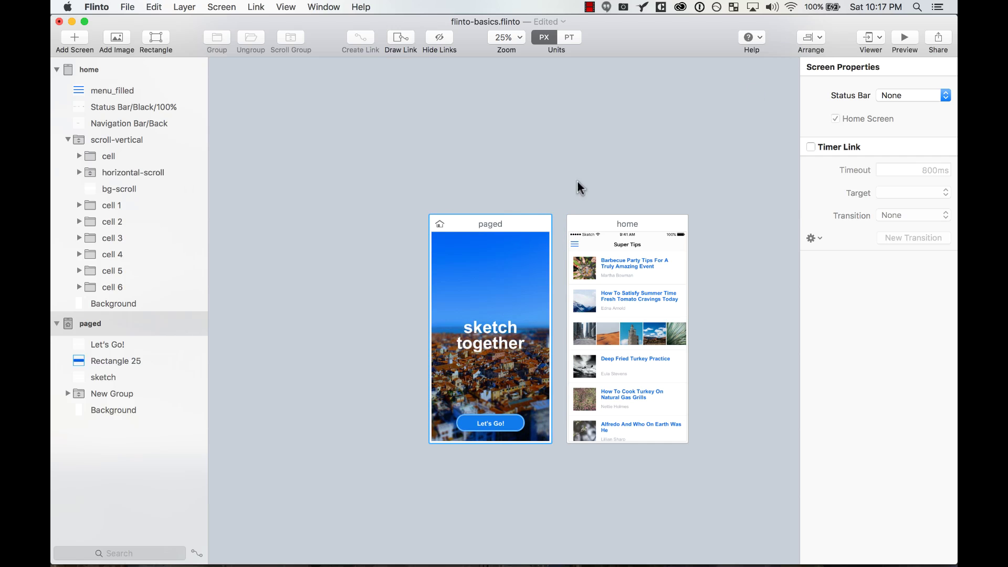
# Preview the finished prototype, swipe through the intro pages, follow Let's Go! and test scrolling on the home screen, including the image strip
pyautogui.click(906, 38)
pyautogui.moveTo(787, 210); pyautogui.dragTo(659, 194)
pyautogui.moveTo(782, 220); pyautogui.dragTo(687, 212)
pyautogui.click(772, 480)
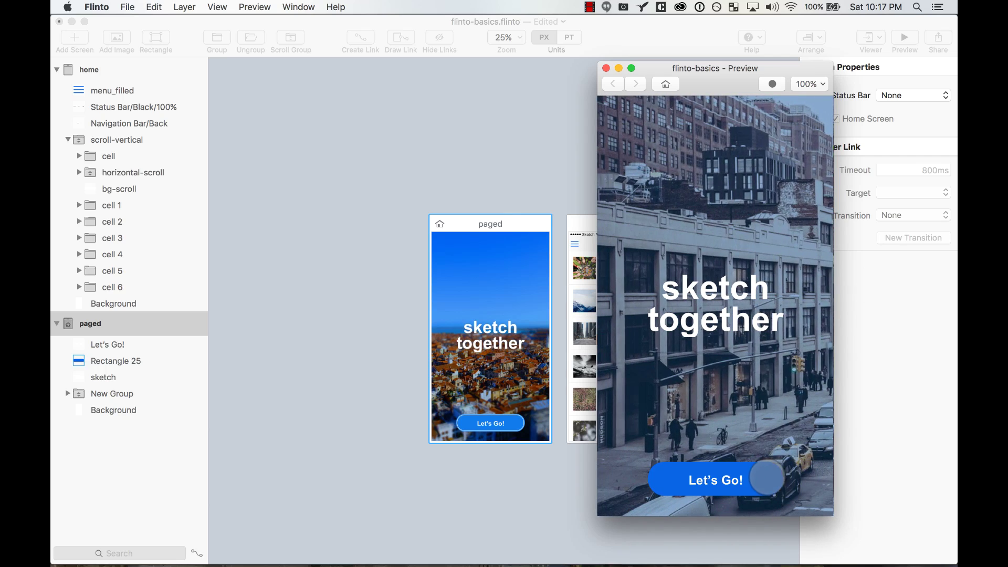
pyautogui.moveTo(775, 437); pyautogui.dragTo(726, 443)
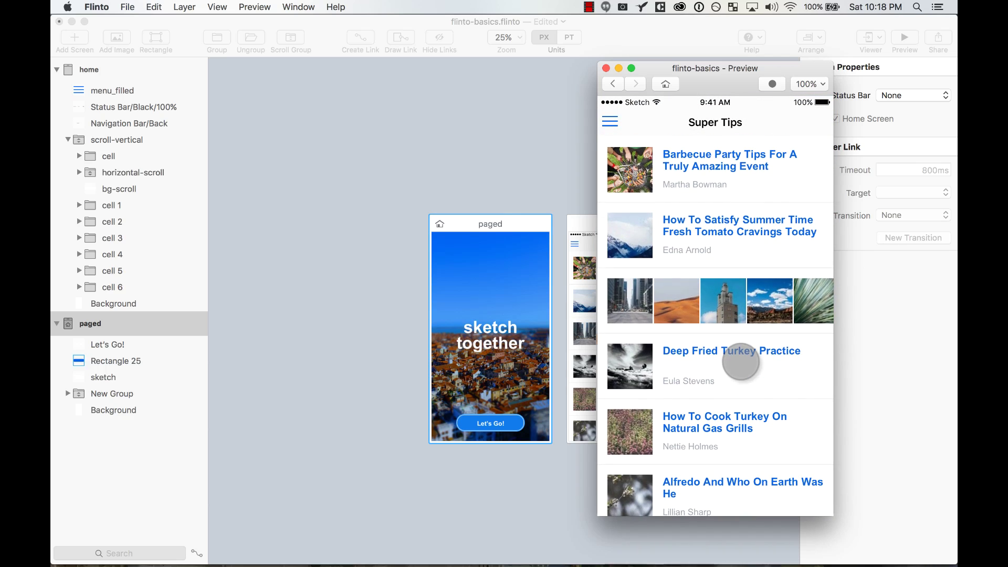
pyautogui.moveTo(775, 287); pyautogui.dragTo(608, 302)
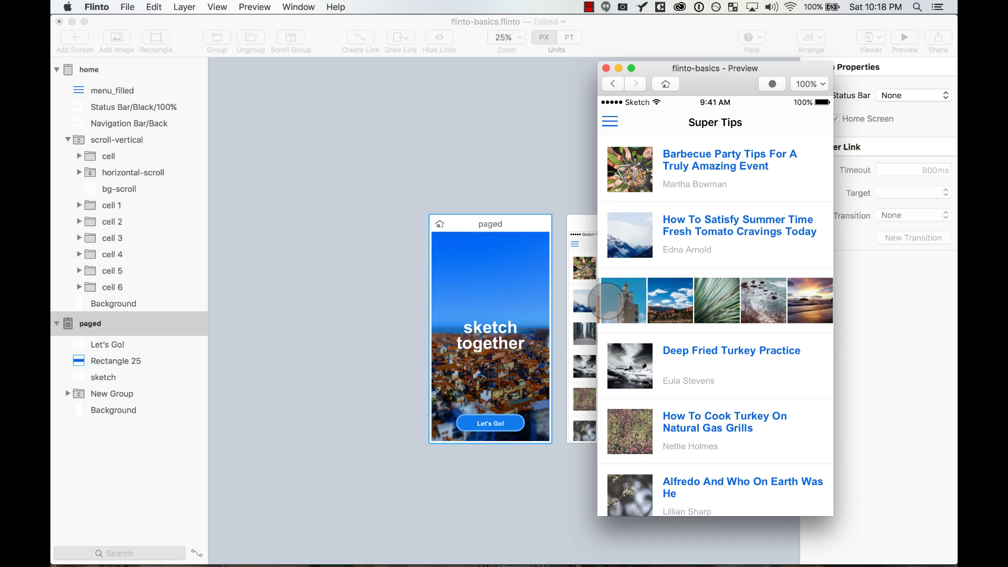